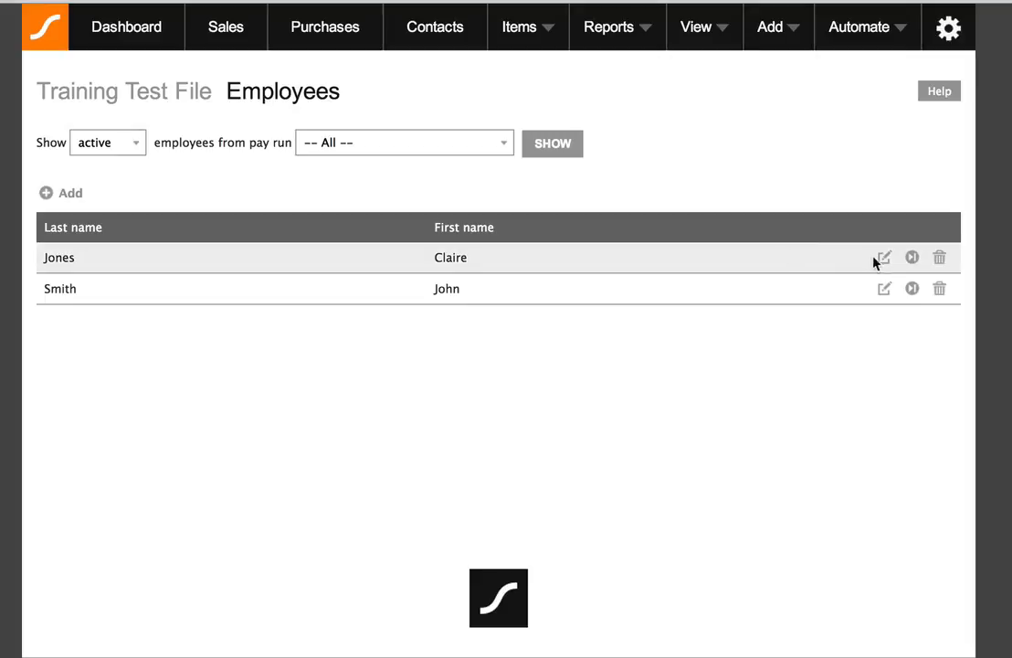
Assign the first employee to the Monthly pay run and save despite the TFN warning
click(884, 260)
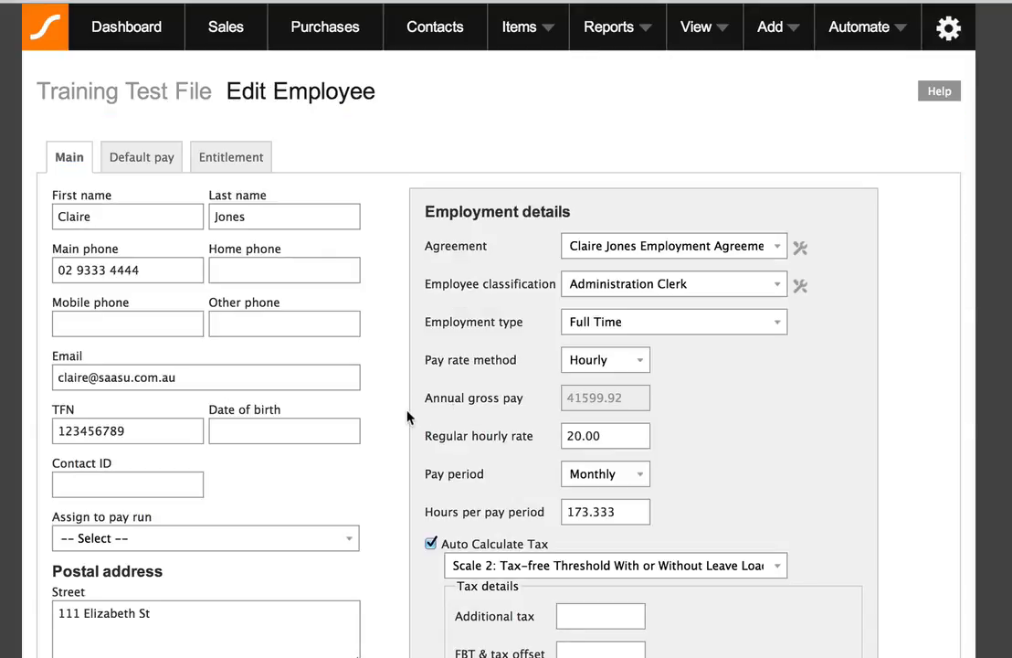
scroll(373, 505, down, 2)
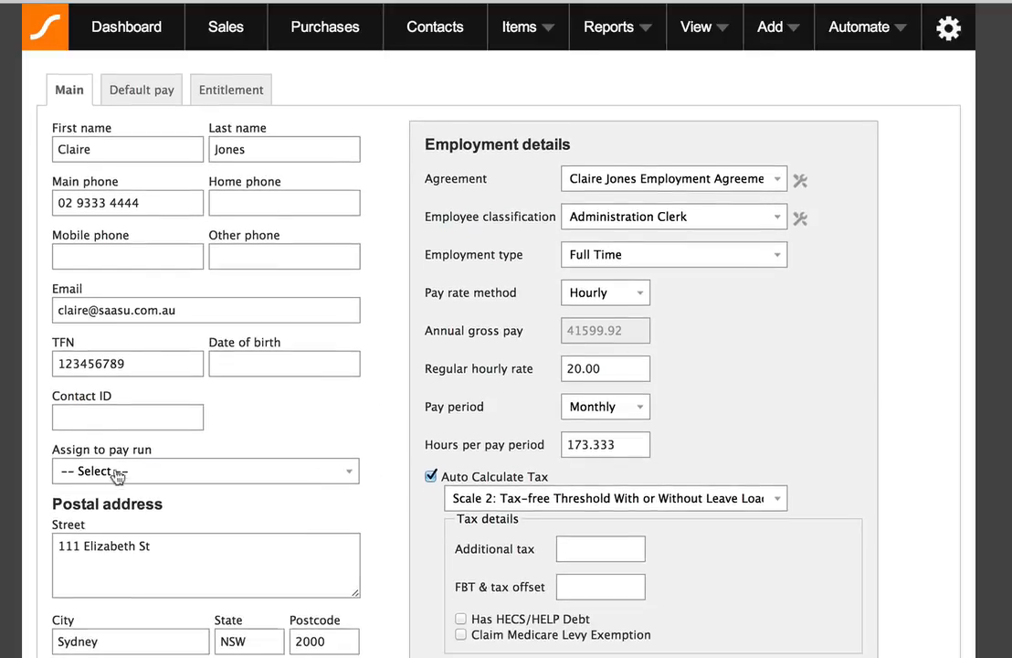
click(144, 473)
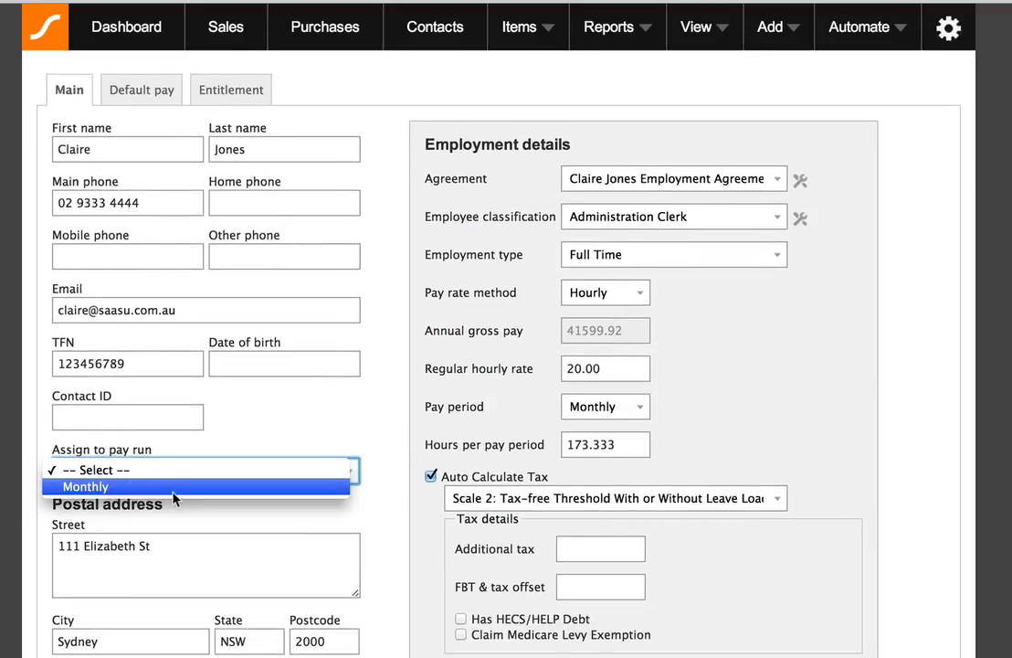
click(108, 489)
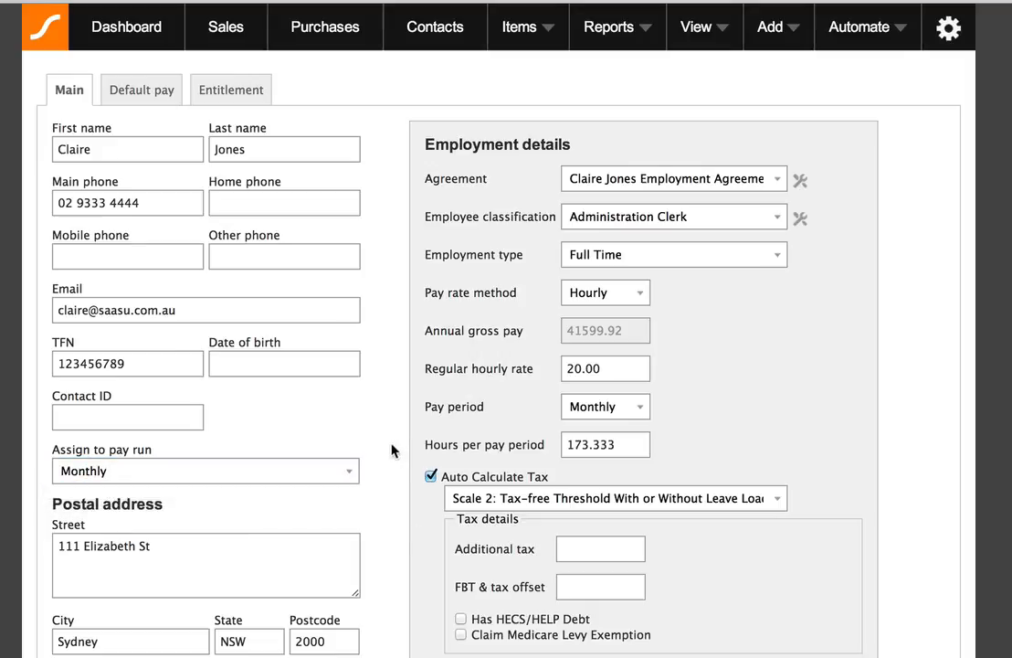
scroll(392, 450, down, 10)
click(172, 566)
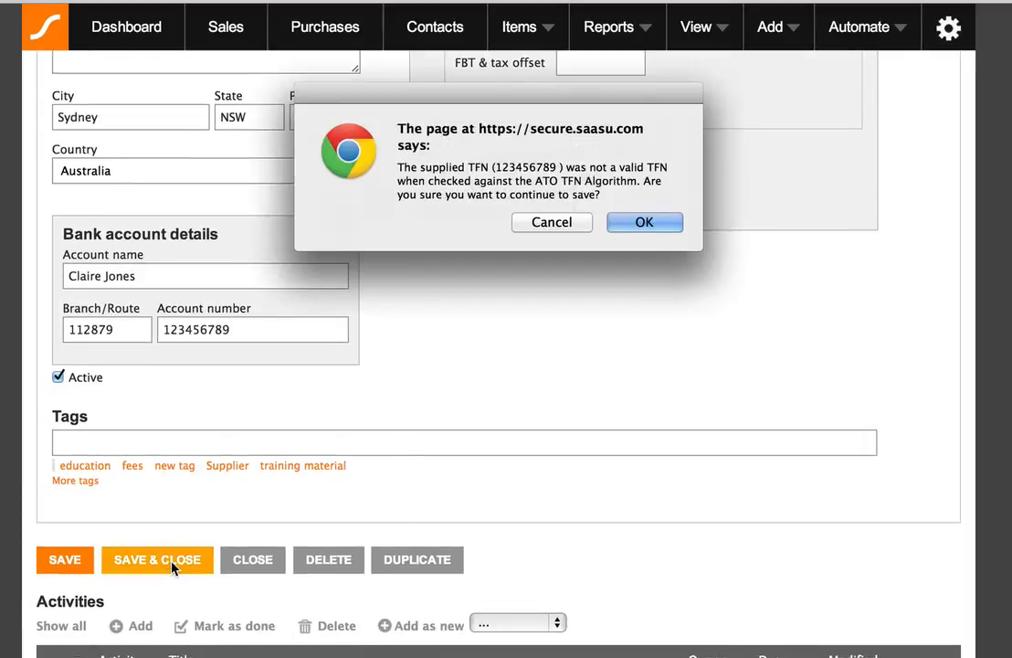
click(666, 224)
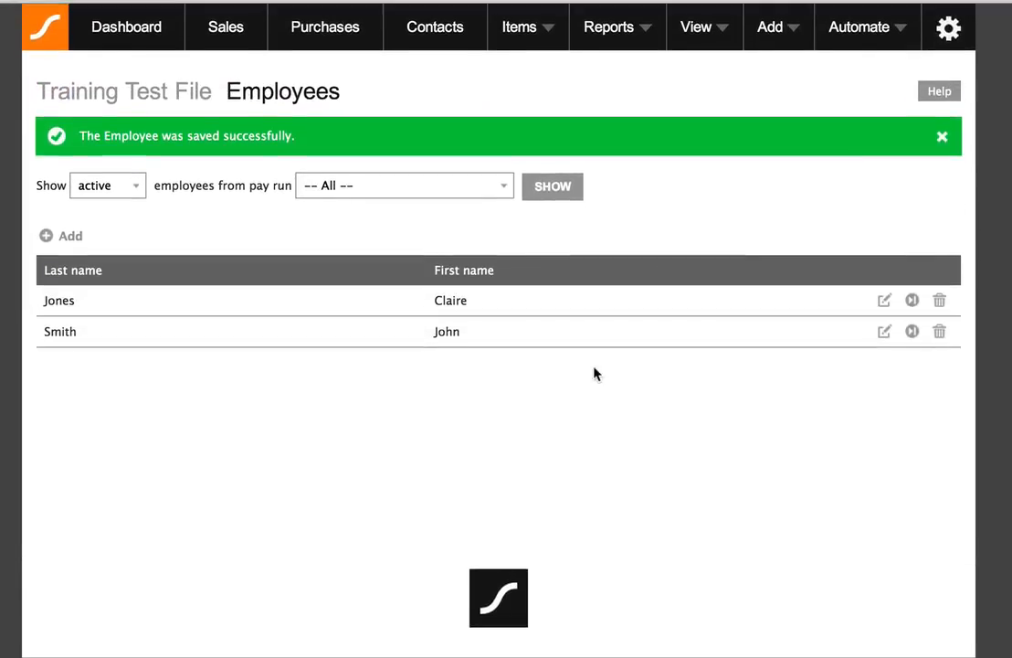
Assign the second employee to the Monthly pay run and save, accepting the TFN warning
click(884, 331)
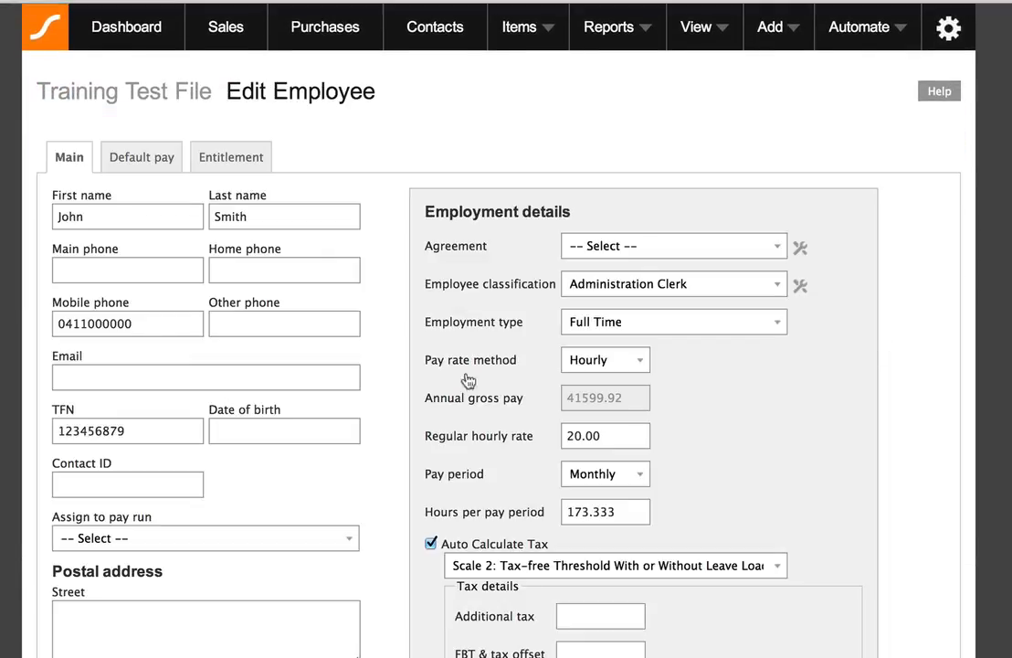
click(301, 538)
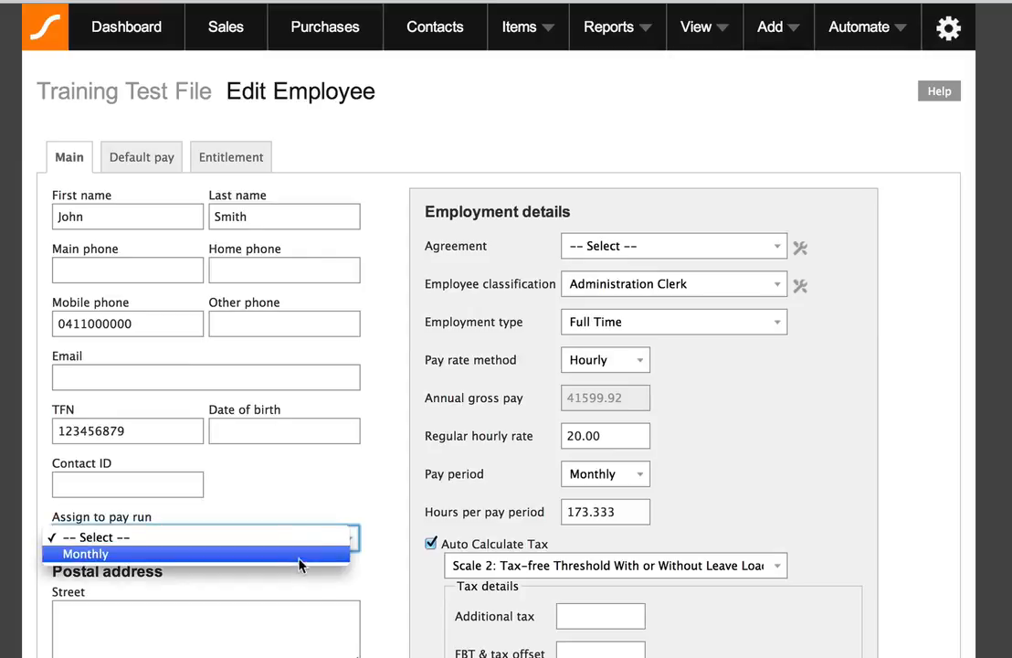
click(301, 554)
scroll(409, 470, down, 5)
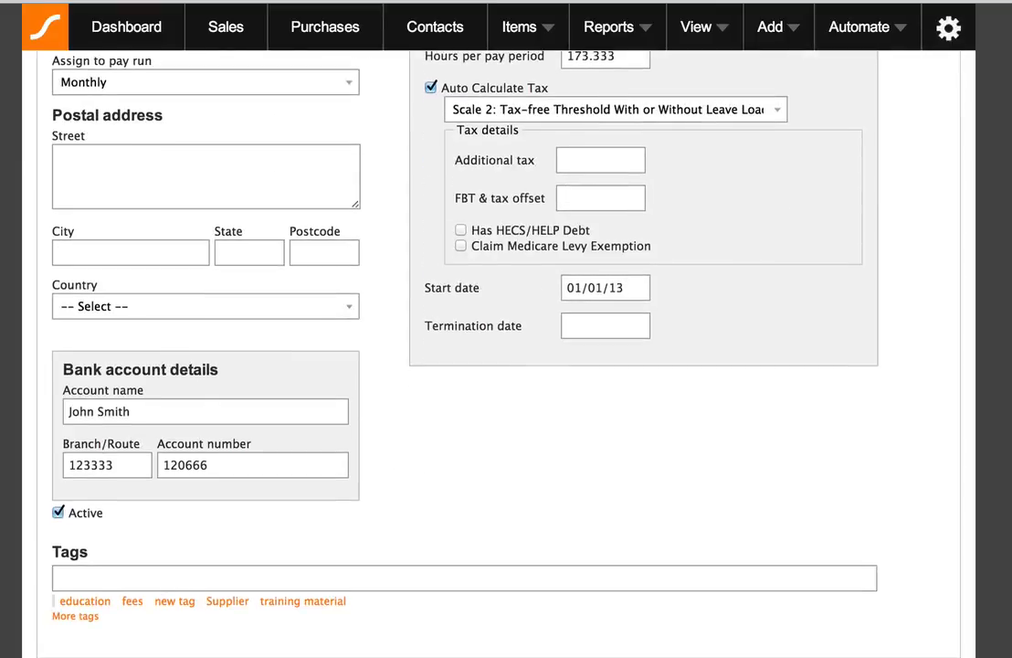
click(679, 221)
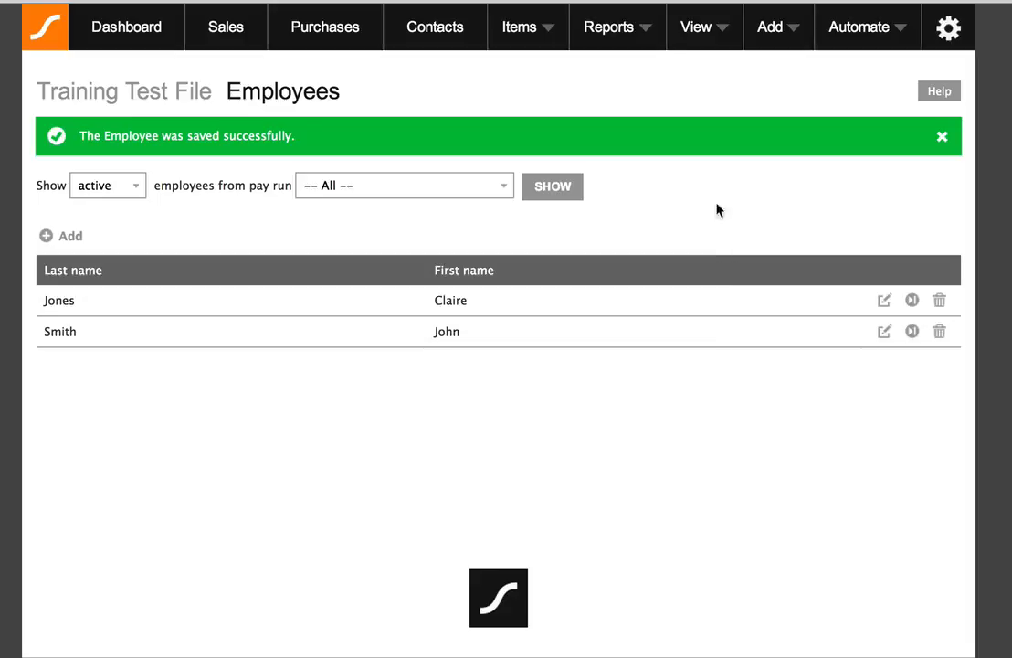
Try starting the Monthly pay run, which fails on the template's empty From address, then return to Pay Runs
click(701, 36)
click(639, 188)
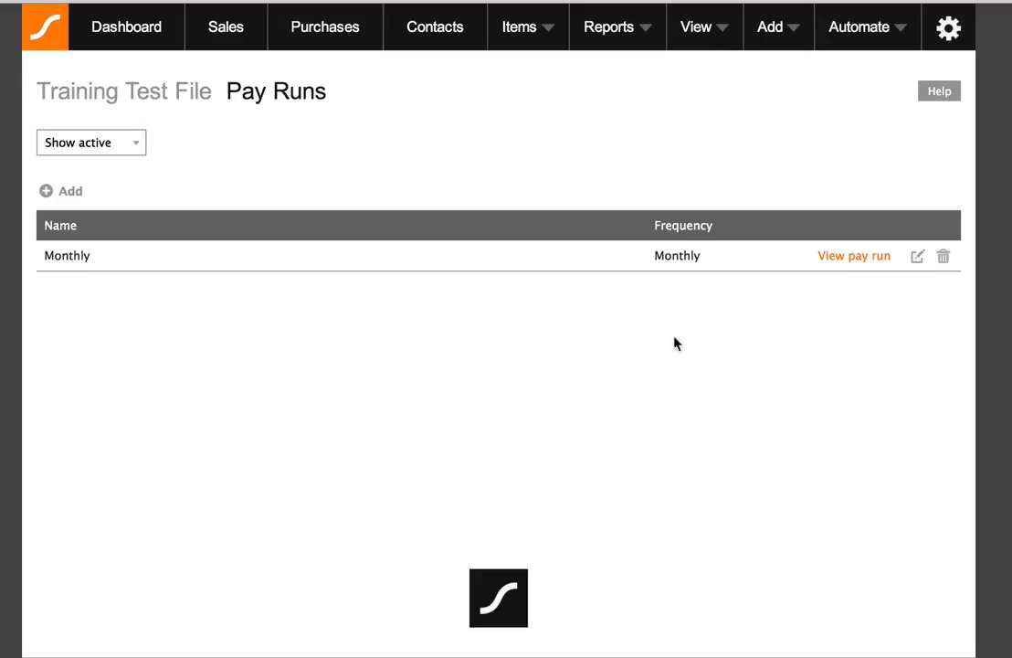
click(855, 260)
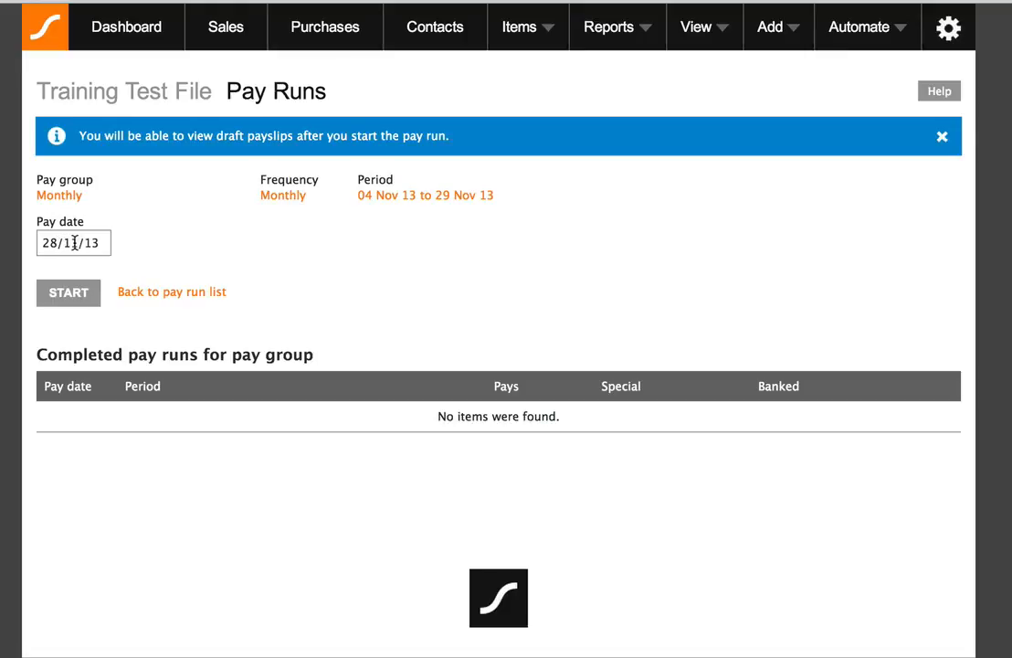
click(68, 293)
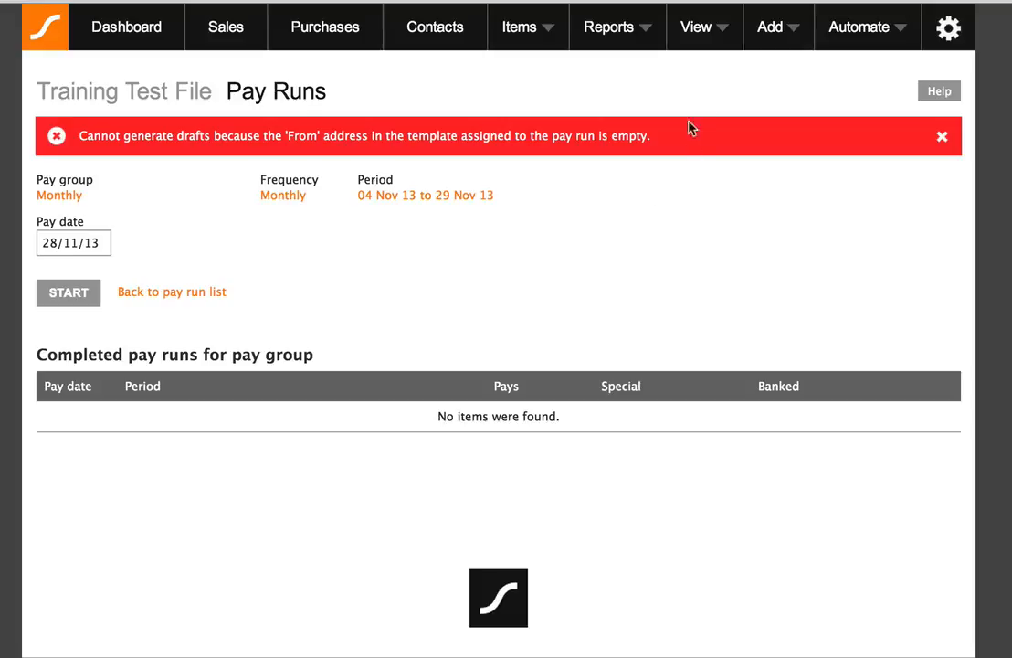
click(725, 32)
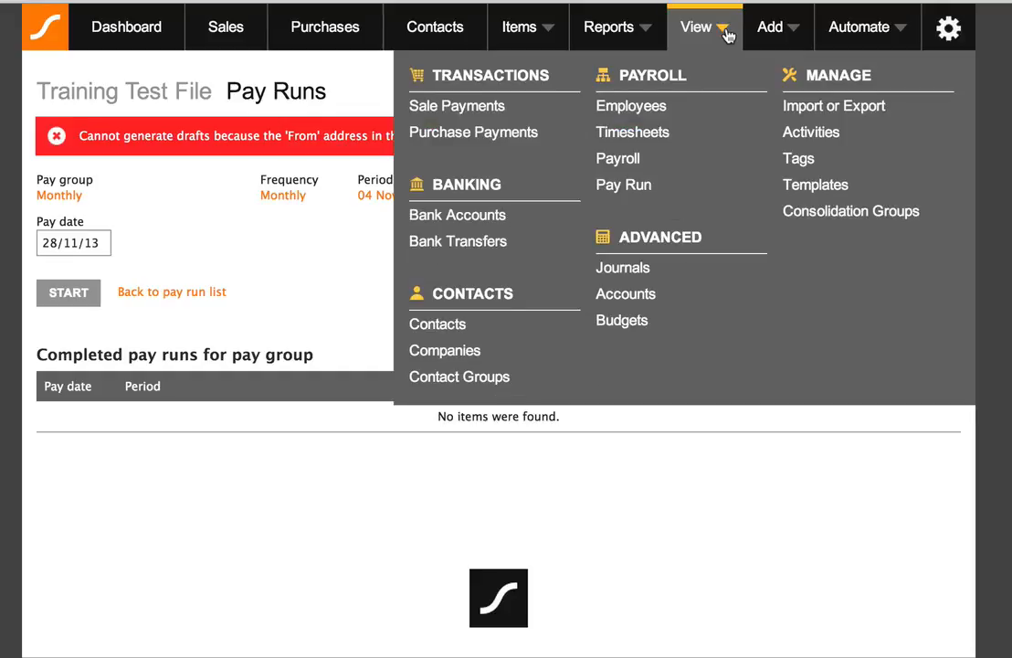
click(645, 197)
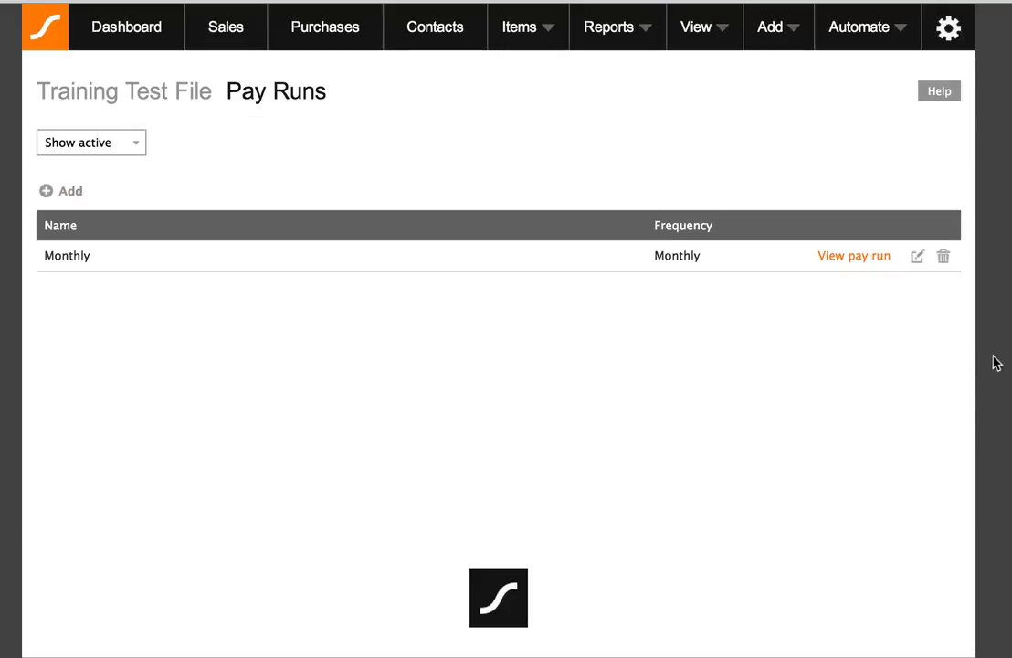
Open the Monthly pay run's settings and confirm its payslip template is Standard
click(917, 258)
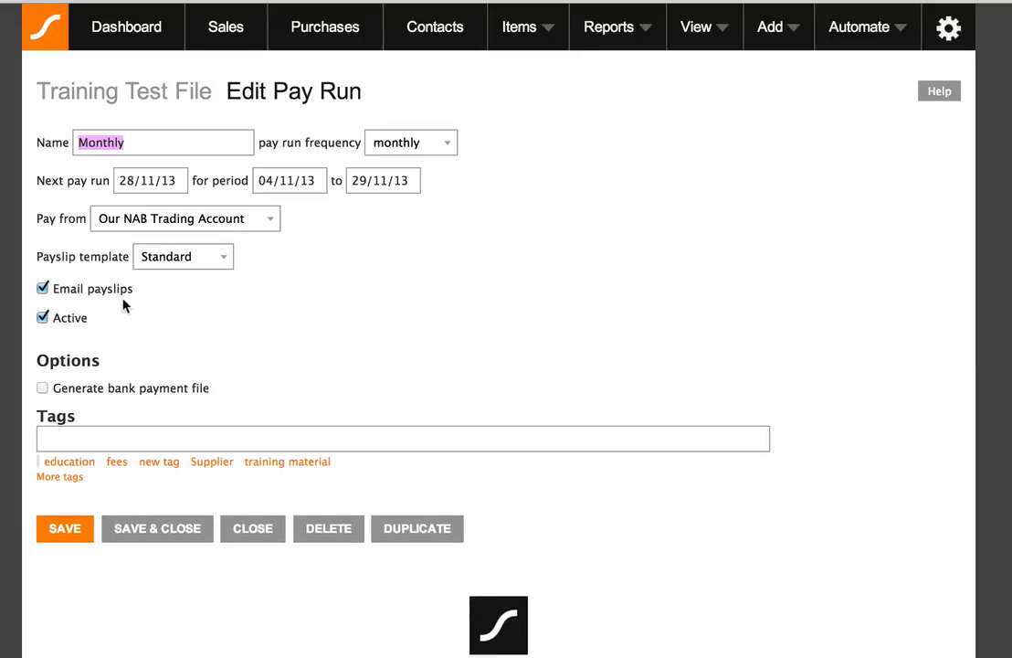
click(165, 258)
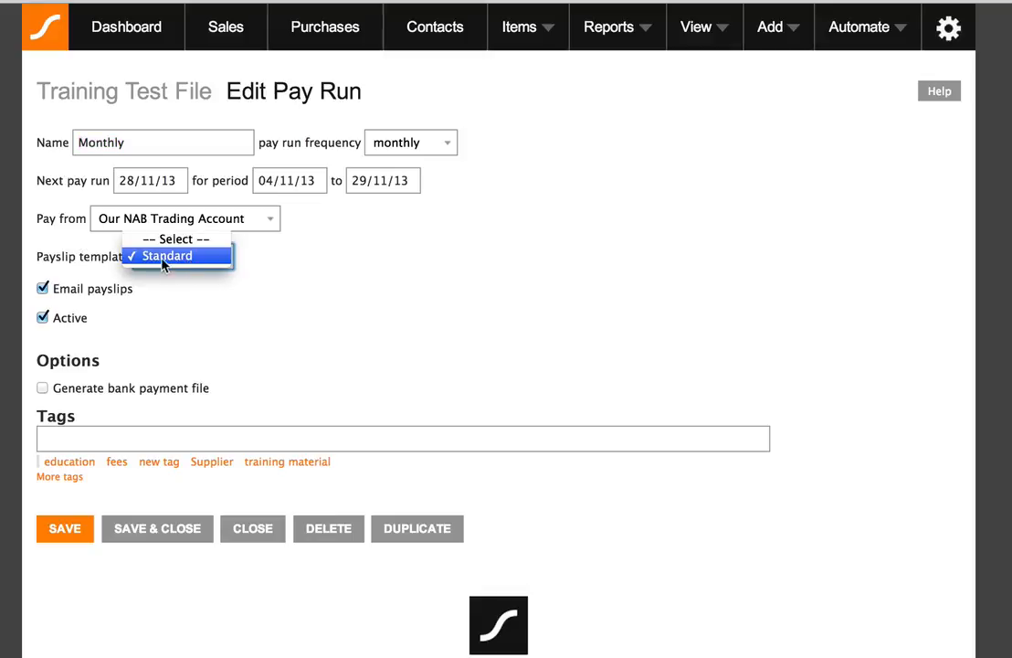
click(166, 257)
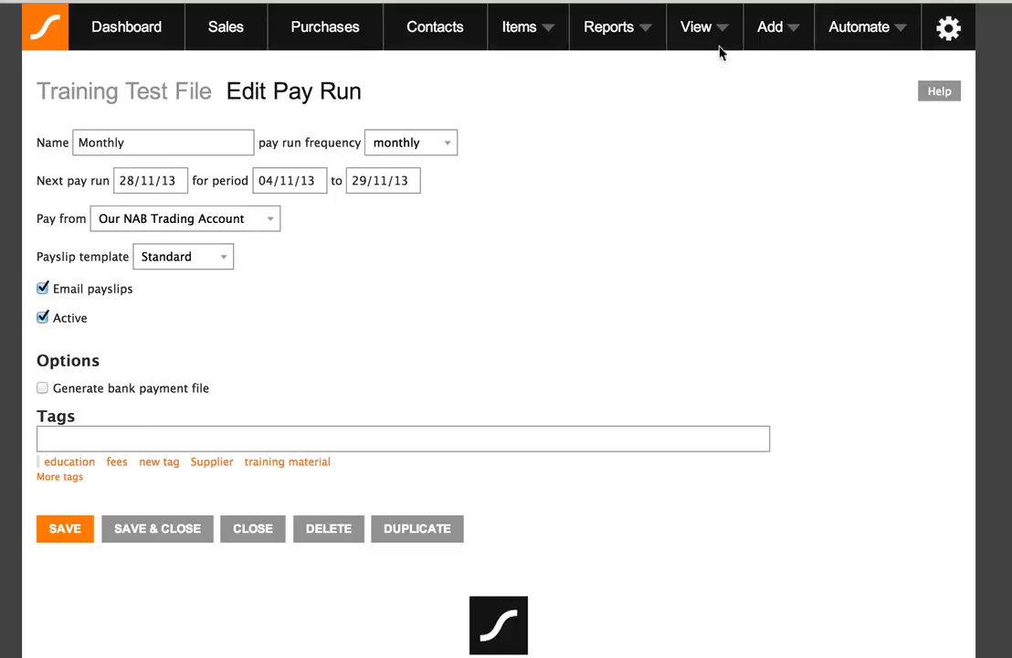
click(721, 30)
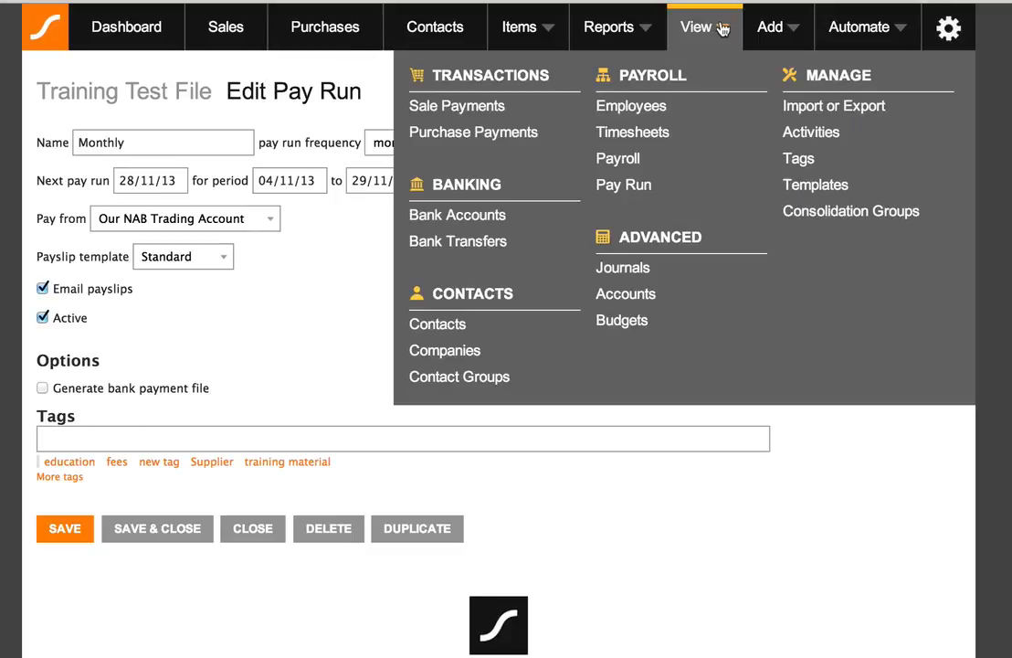
Open the Standard payroll template from the document templates list for editing
click(816, 185)
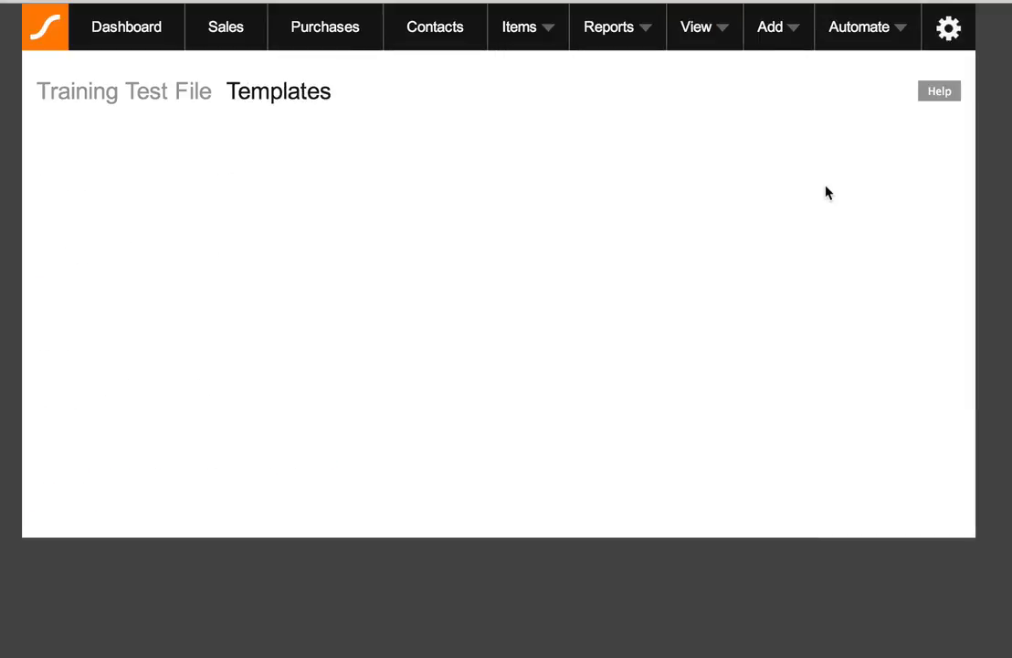
scroll(820, 193, down, 1)
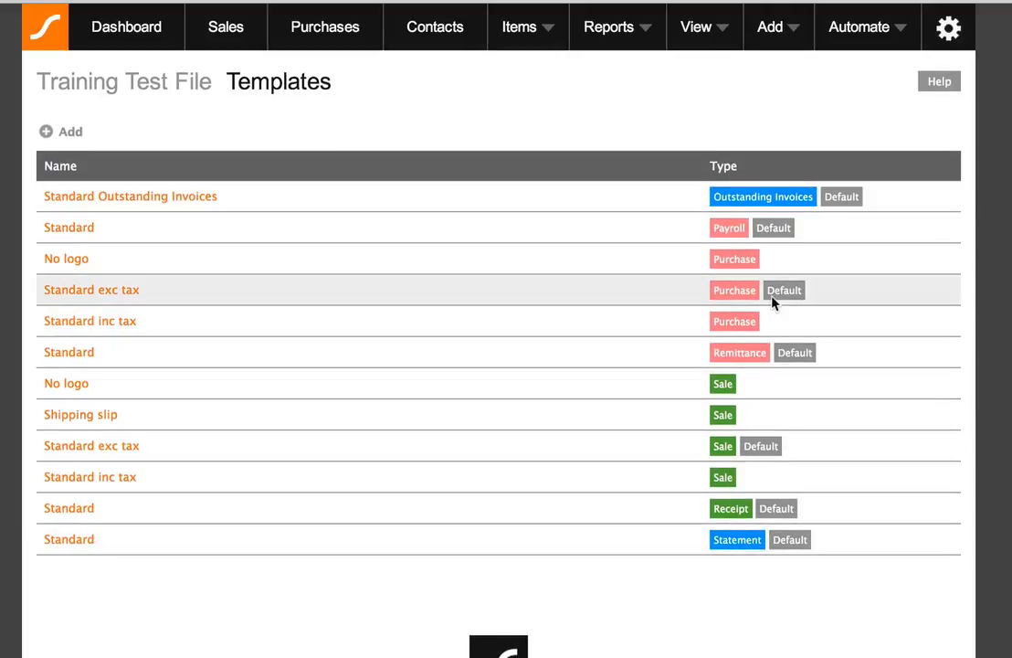
scroll(771, 296, up, 1)
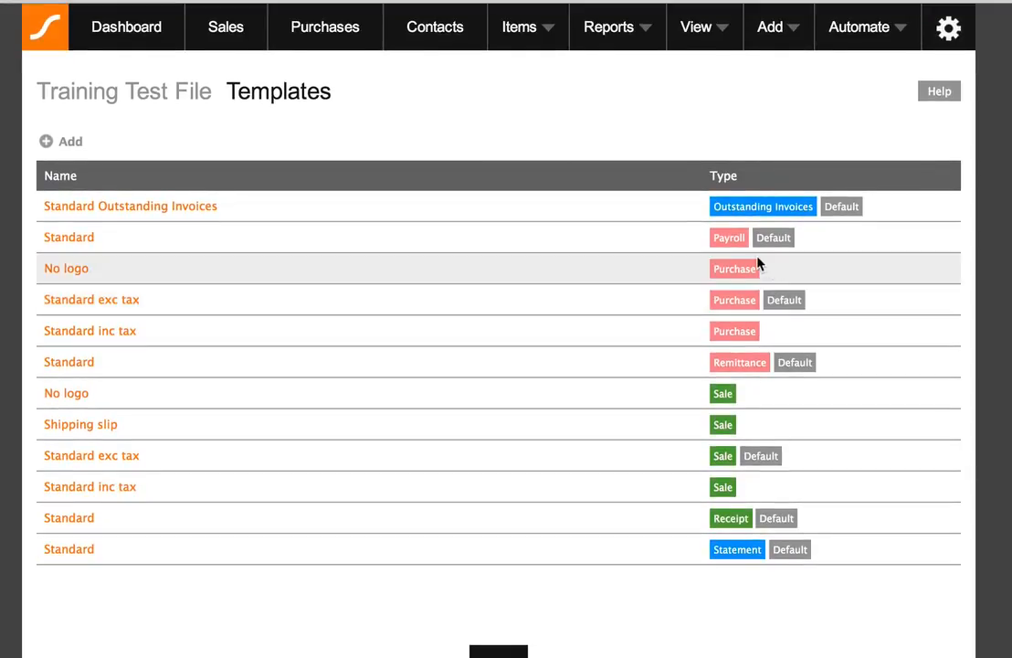
click(77, 240)
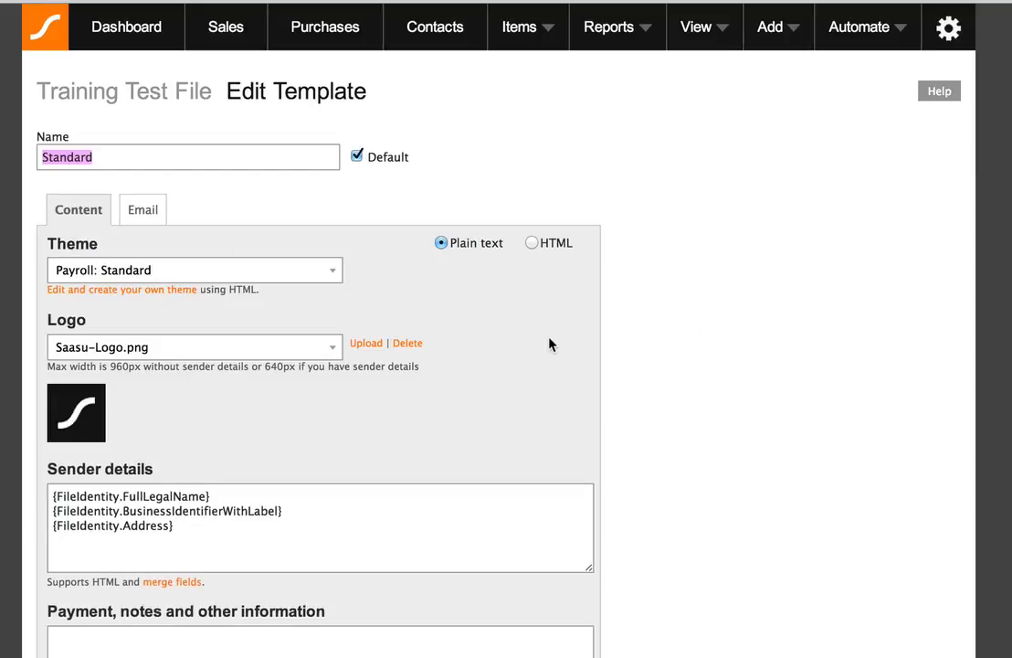
Set the template's email sender name to 'Saasu' with a service From e-mail address, and save
click(139, 215)
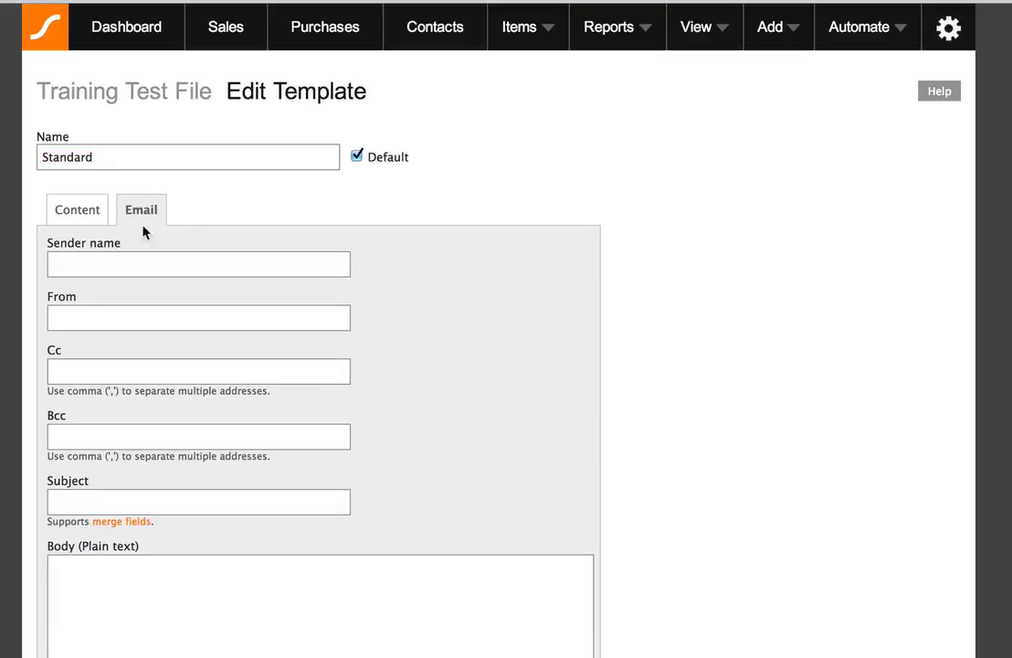
click(134, 313)
text(Saasu)
key(Tab)
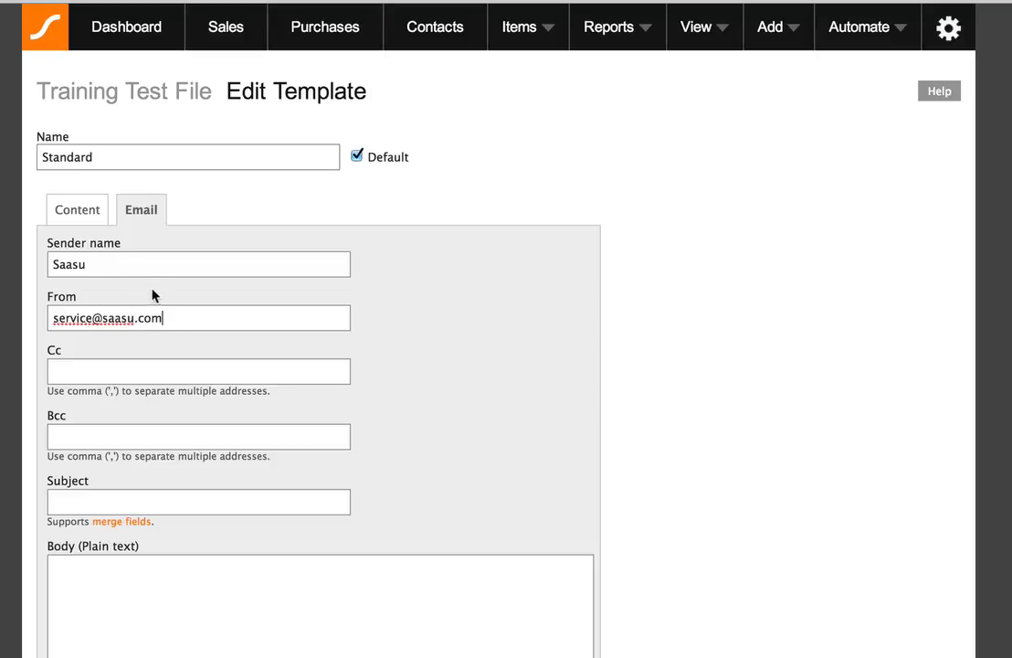
click(470, 334)
scroll(587, 327, down, 5)
scroll(587, 328, down, 2)
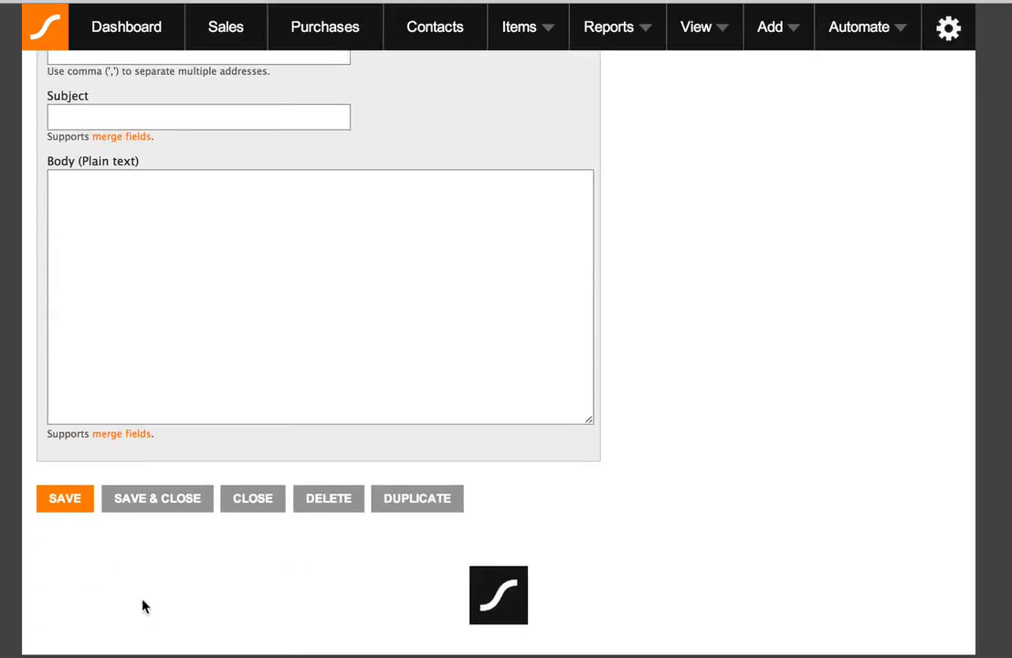
click(65, 498)
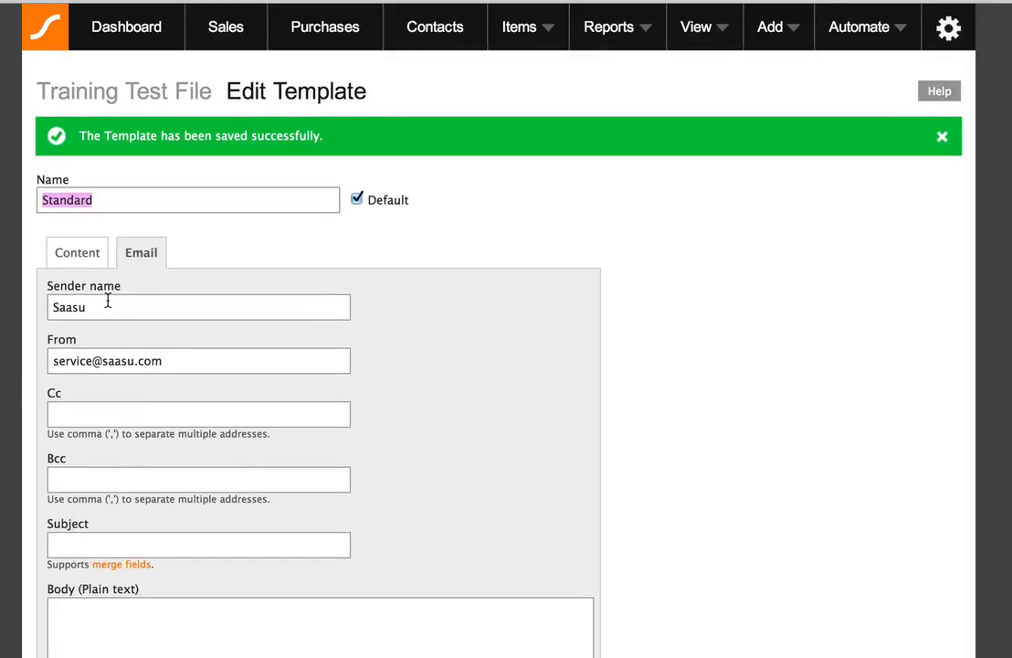
click(107, 304)
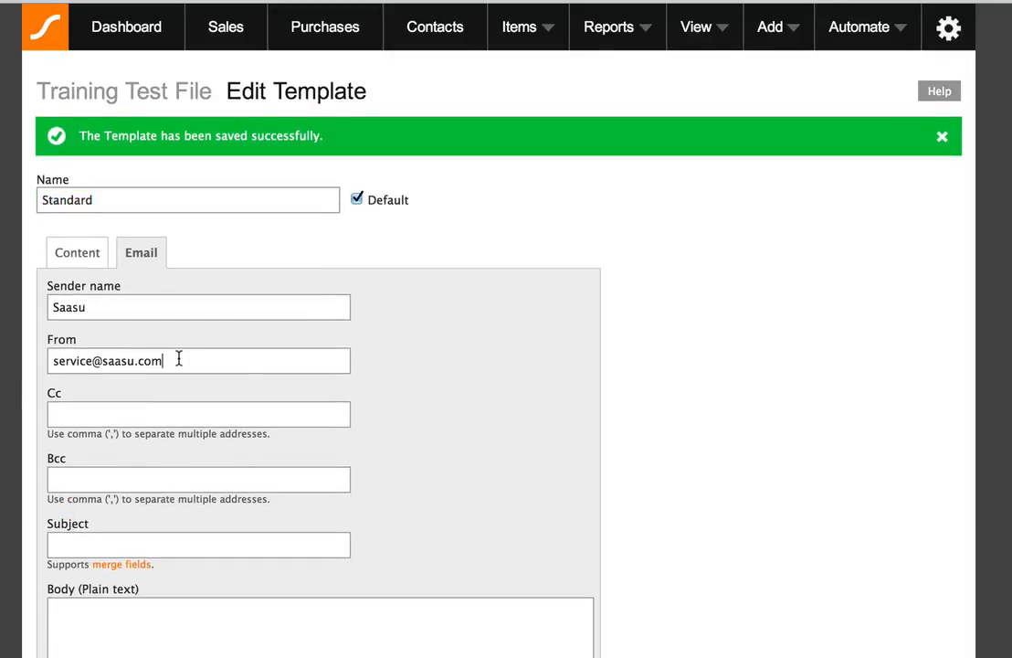
Generate the Monthly pay run draft for 04–29 Nov 13: 2 pays, 5,989.32 banked
click(703, 37)
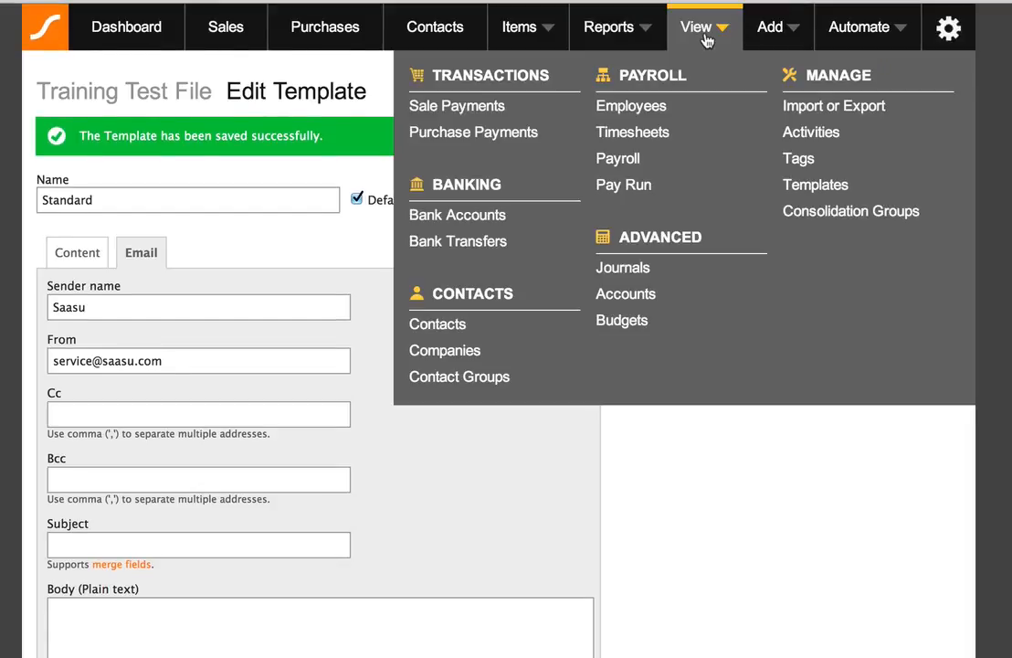
click(636, 186)
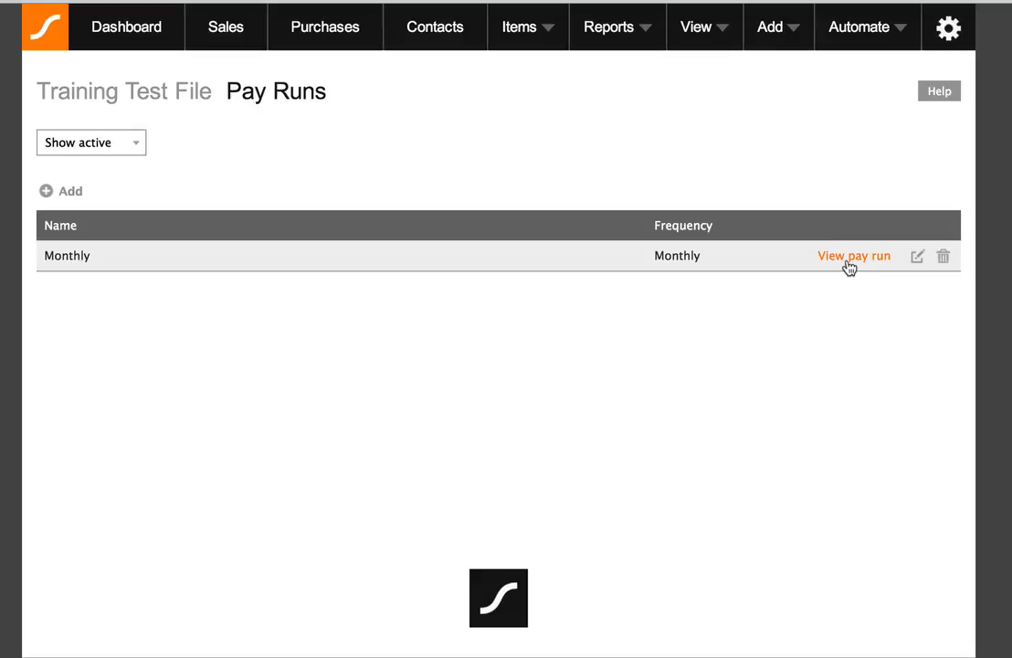
click(848, 261)
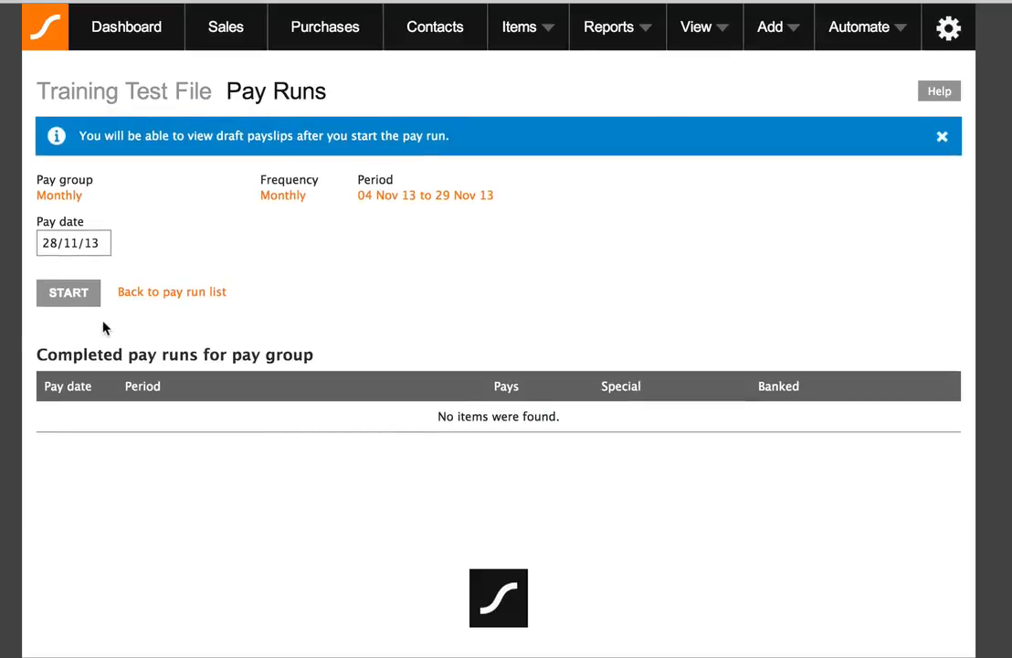
click(66, 296)
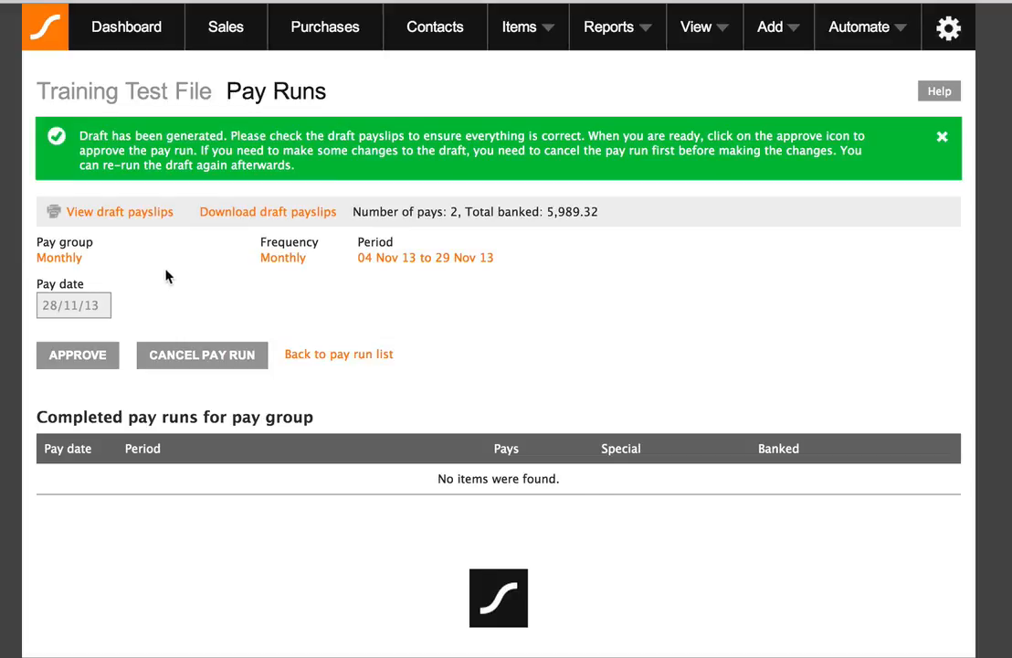
scroll(168, 273, down, 1)
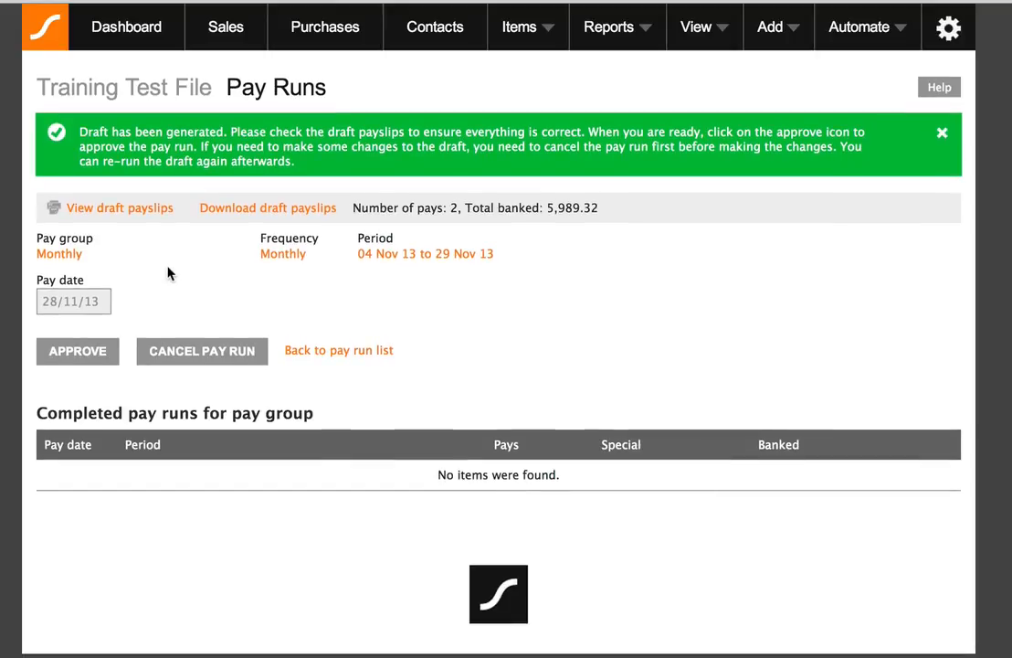
scroll(168, 273, up, 1)
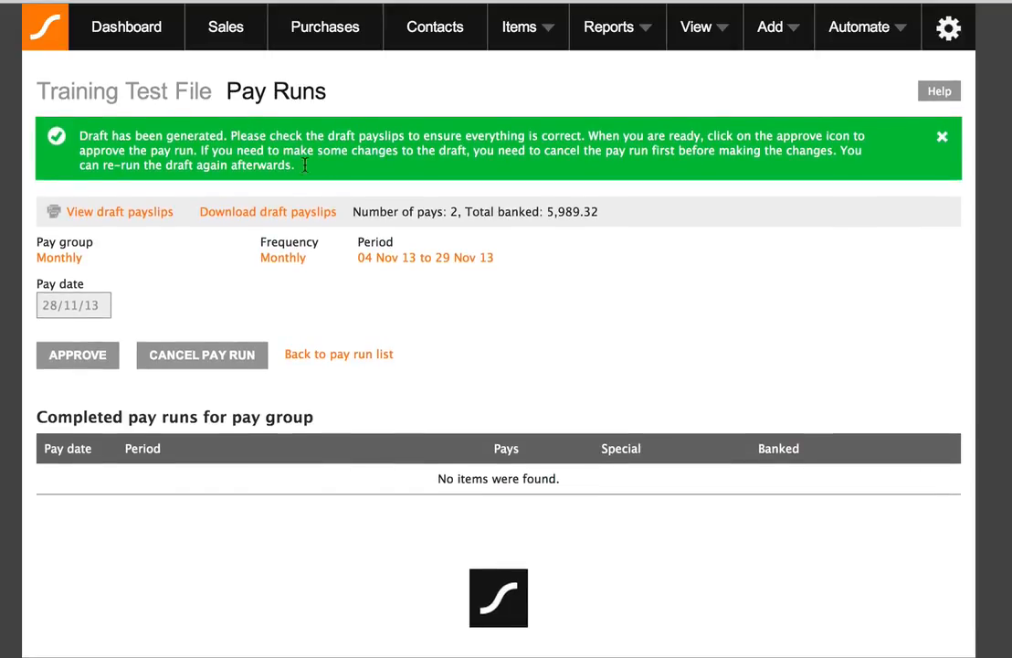
click(108, 216)
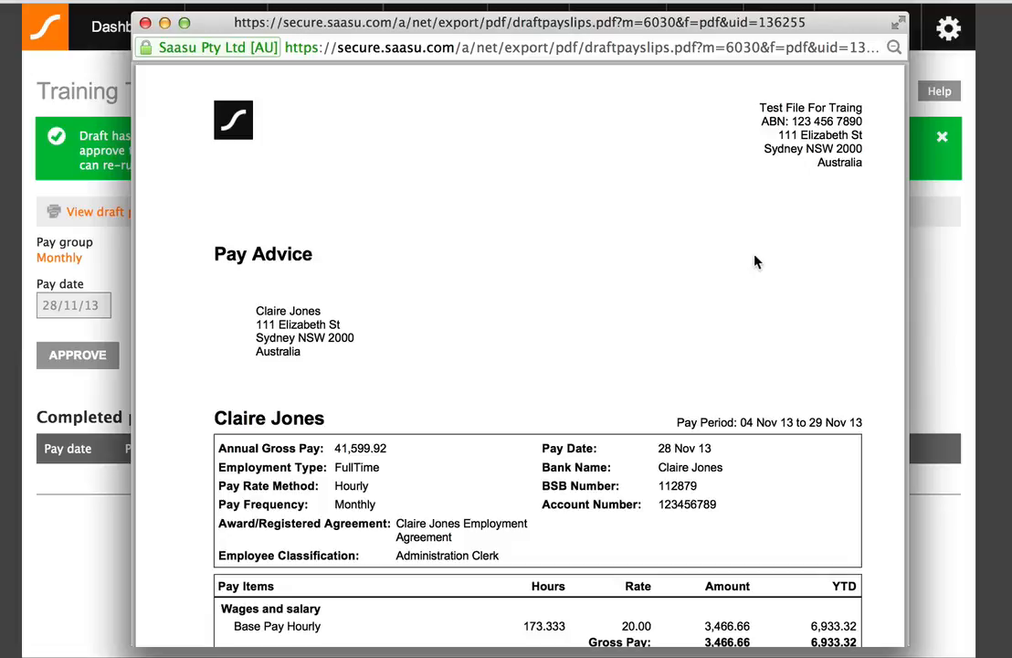
scroll(788, 254, down, 3)
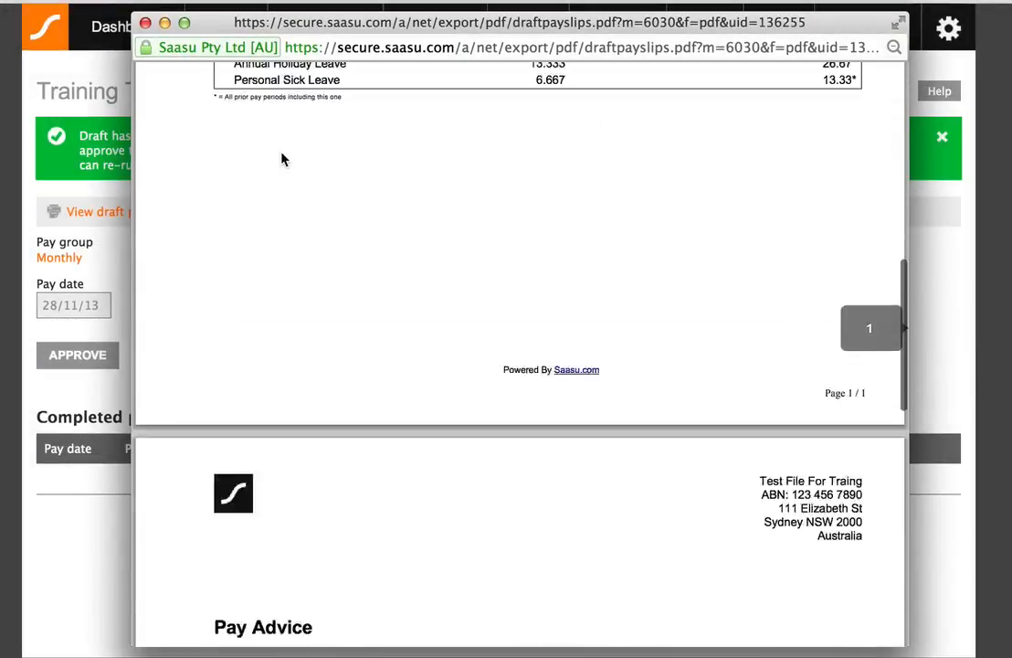
scroll(283, 160, down, 5)
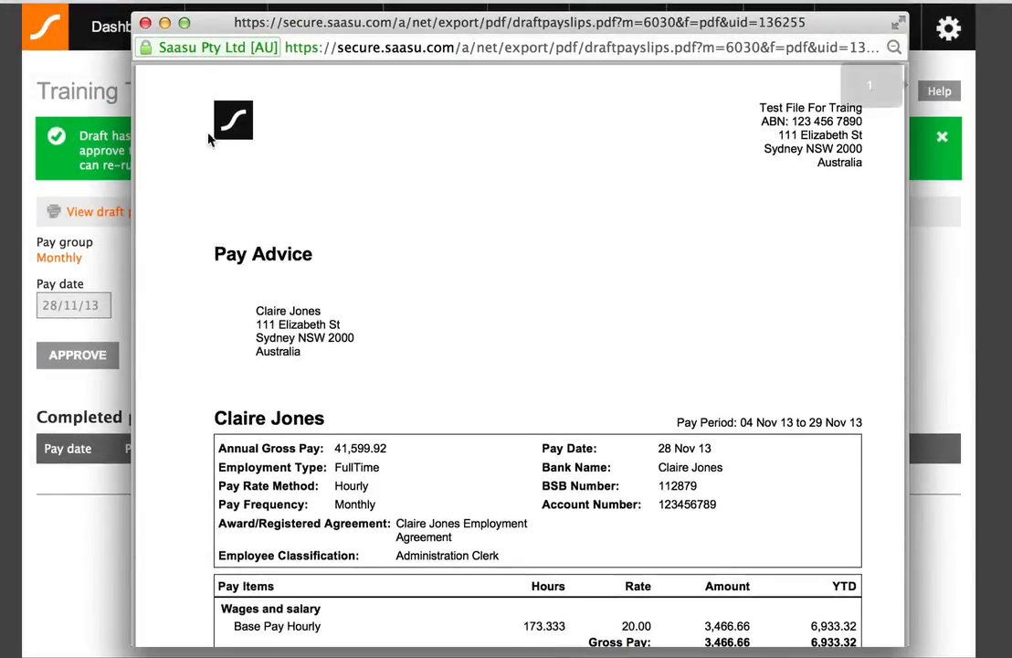
click(147, 23)
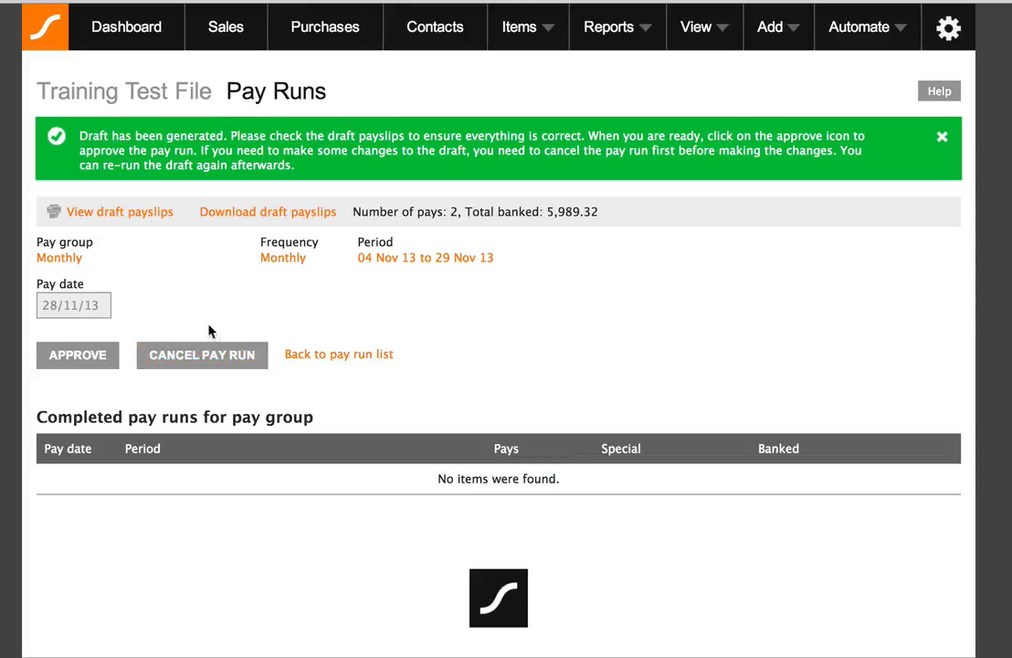
Approve the Monthly pay run for 2 pays and confirm the prompt
click(76, 356)
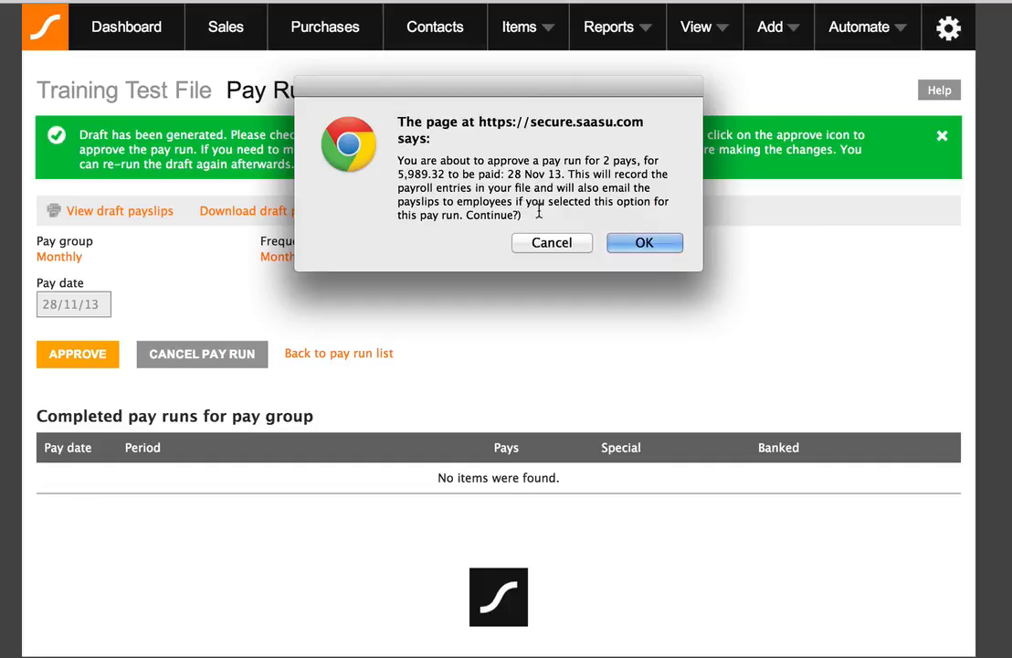
click(645, 242)
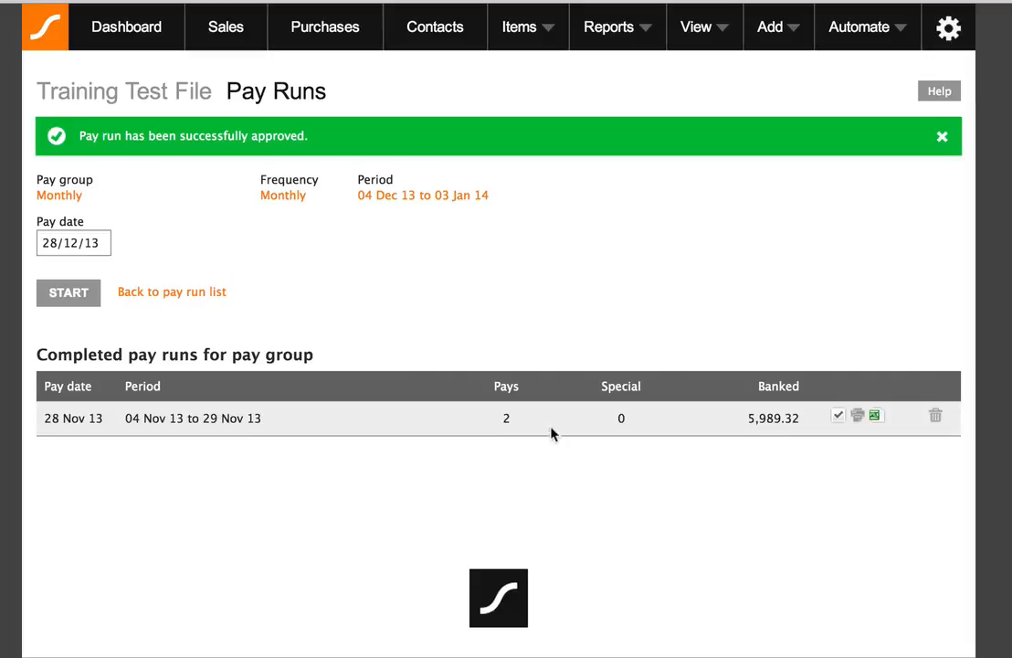
View the completed pay run's payslips PDF, close it, and download the pay details Excel file
click(858, 418)
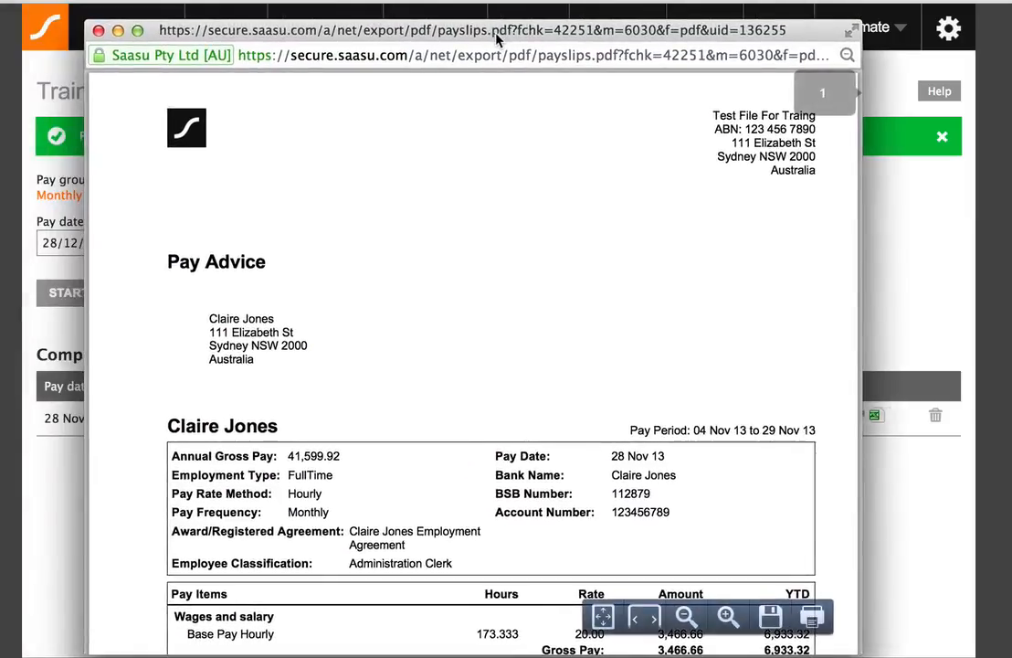
scroll(594, 161, down, 20)
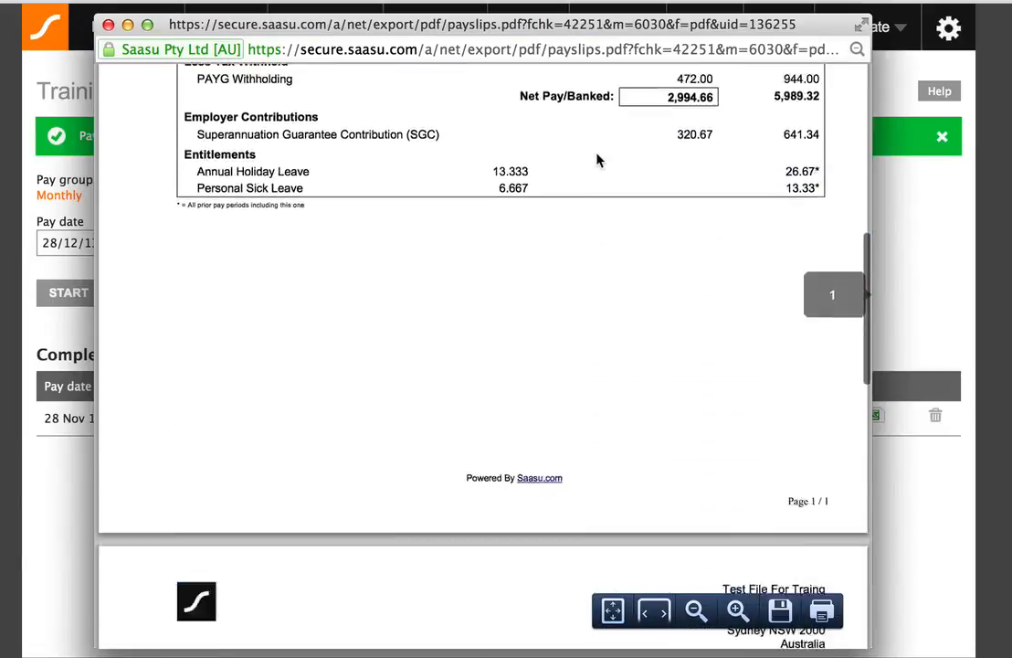
scroll(597, 161, down, 5)
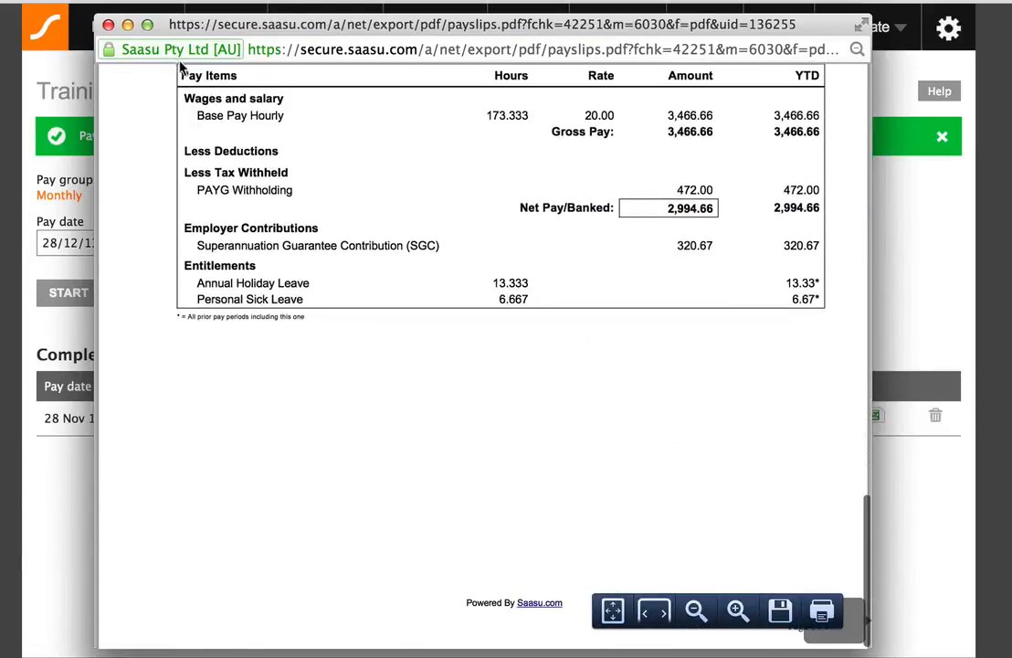
click(107, 25)
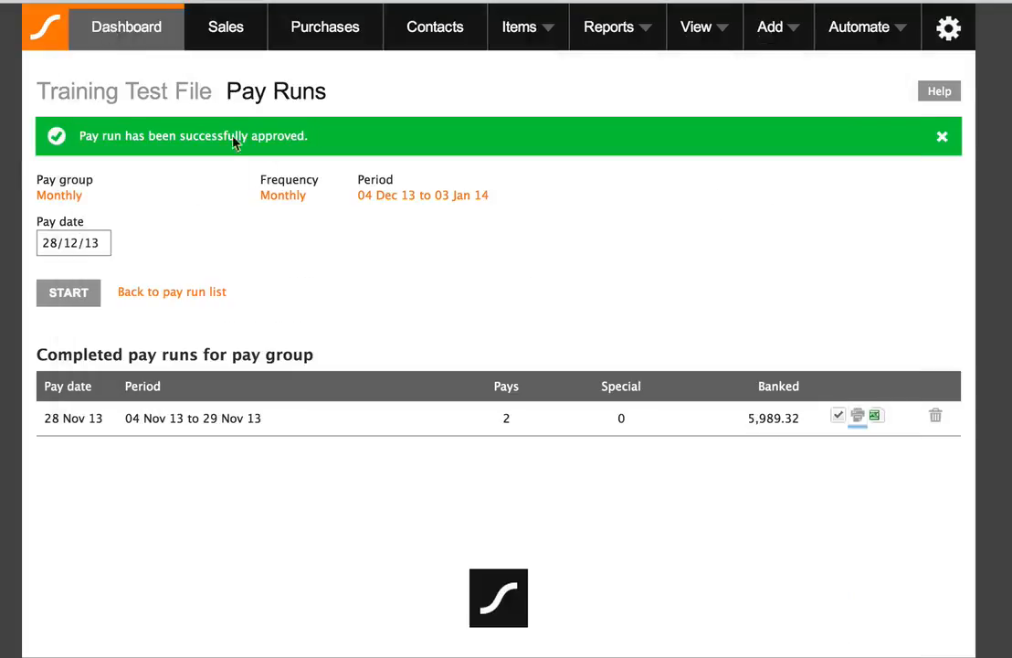
click(876, 417)
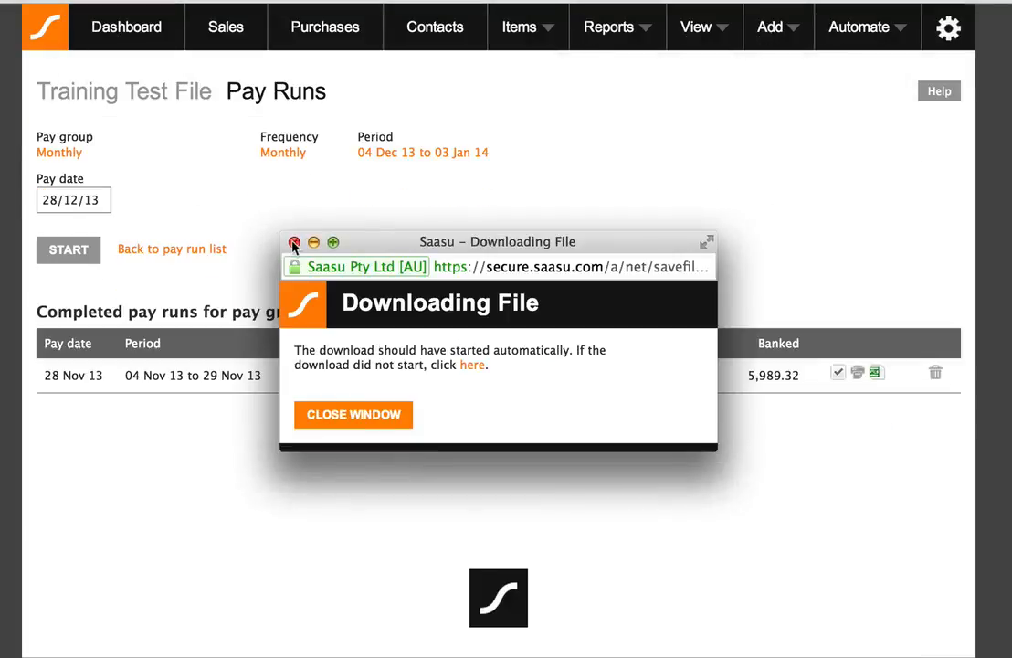